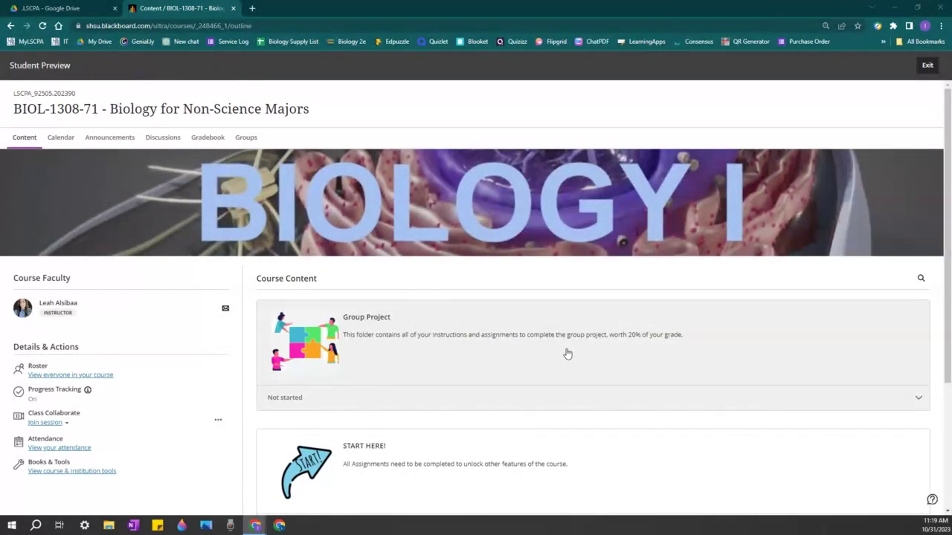
Open the "What is Peer Review?" document from the Checkpoint 2 folder of the Group Project.
click(567, 354)
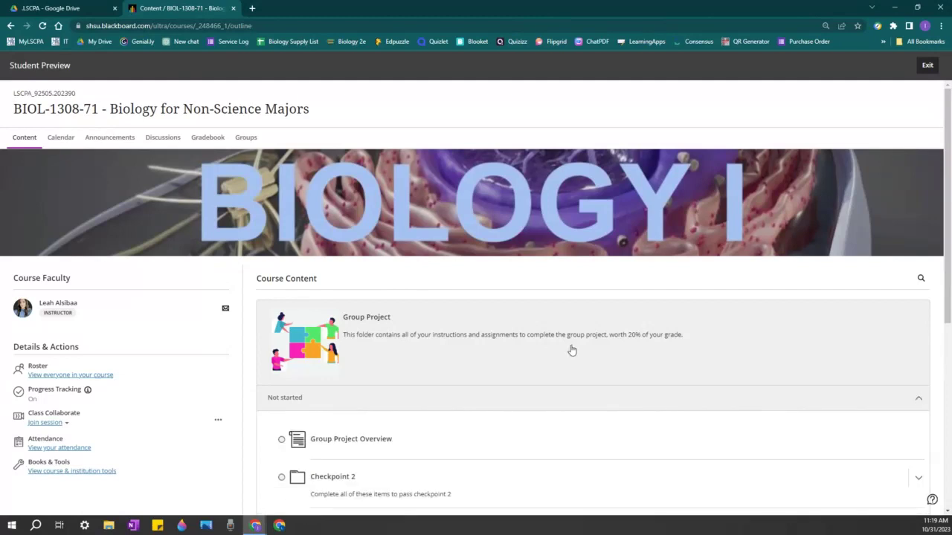
scroll(562, 342, down, 2)
click(559, 330)
scroll(468, 372, down, 1)
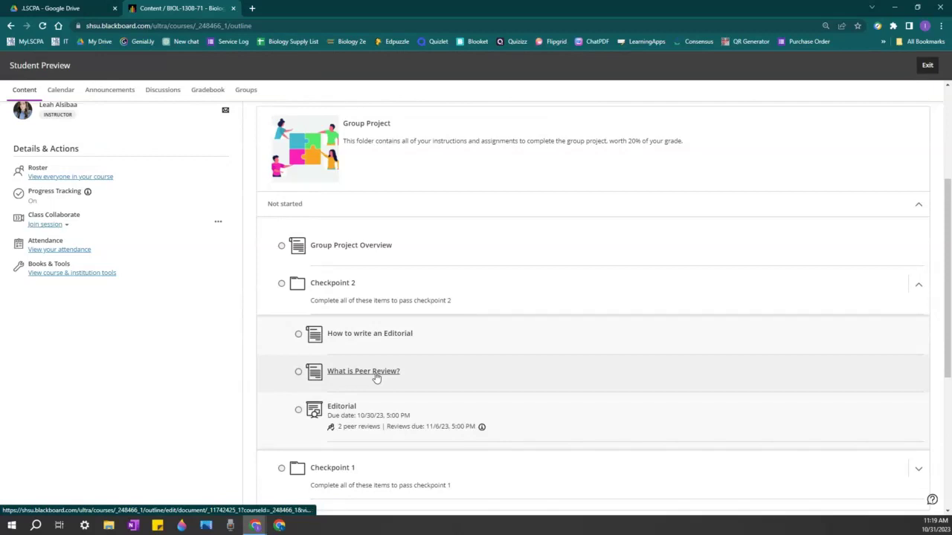
click(376, 375)
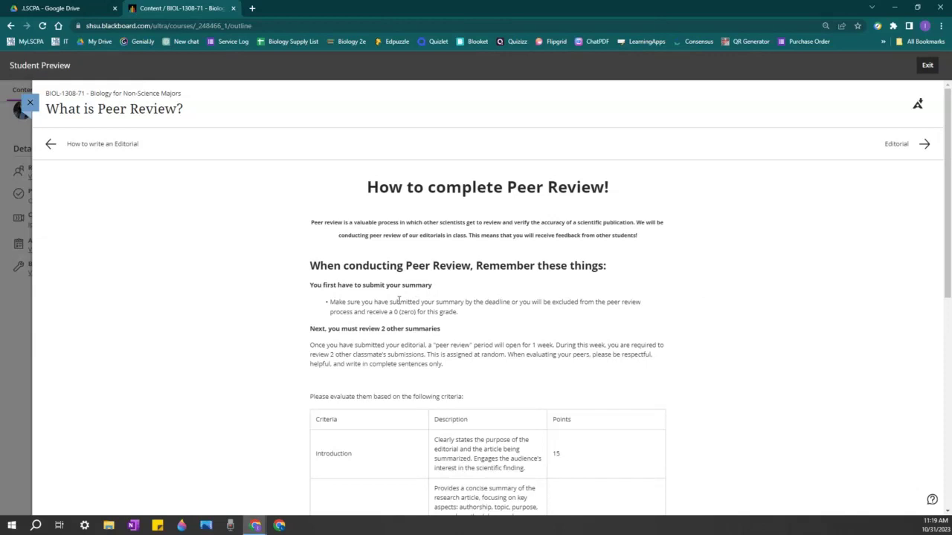
Read the peer review instructions, highlighting the rules on submitting first, reviewing 2 other summaries and random assignment.
drag(311, 287, 493, 316)
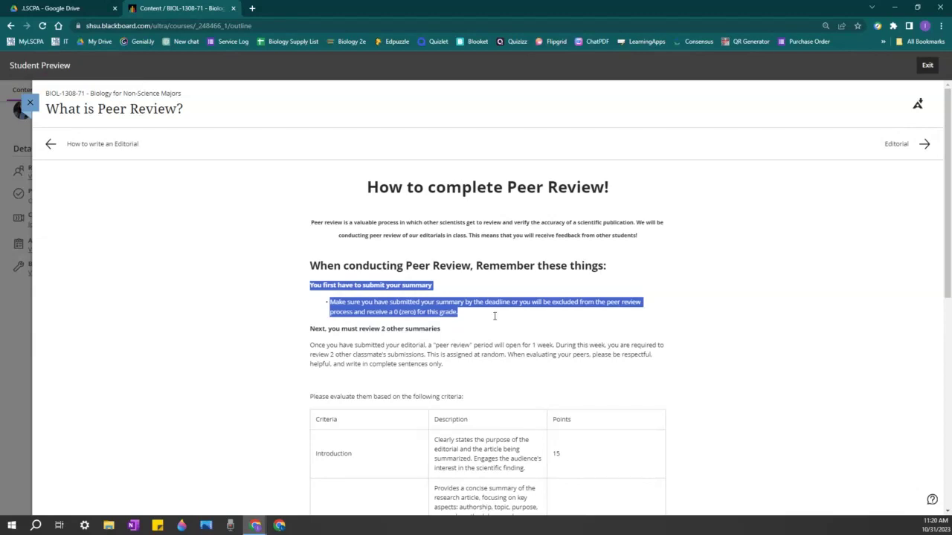
scroll(494, 316, down, 2)
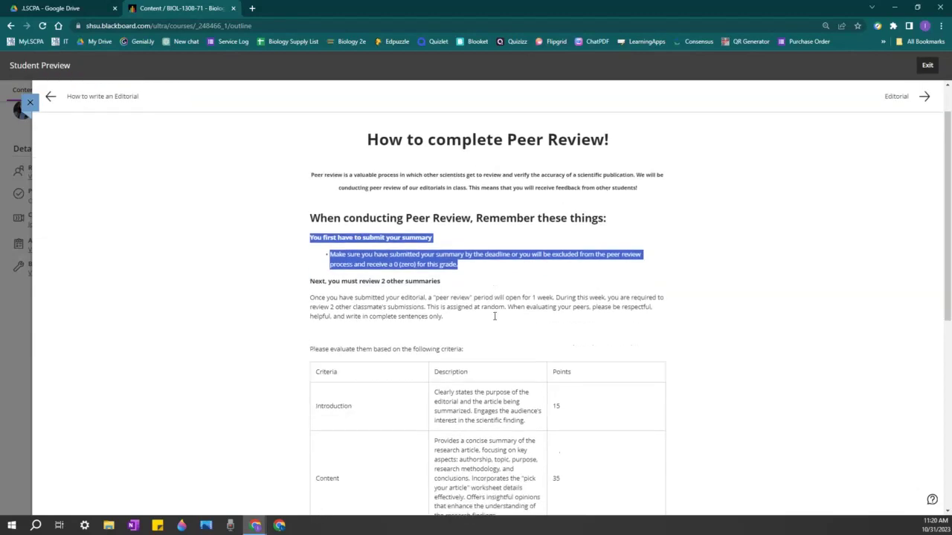
scroll(494, 316, down, 1)
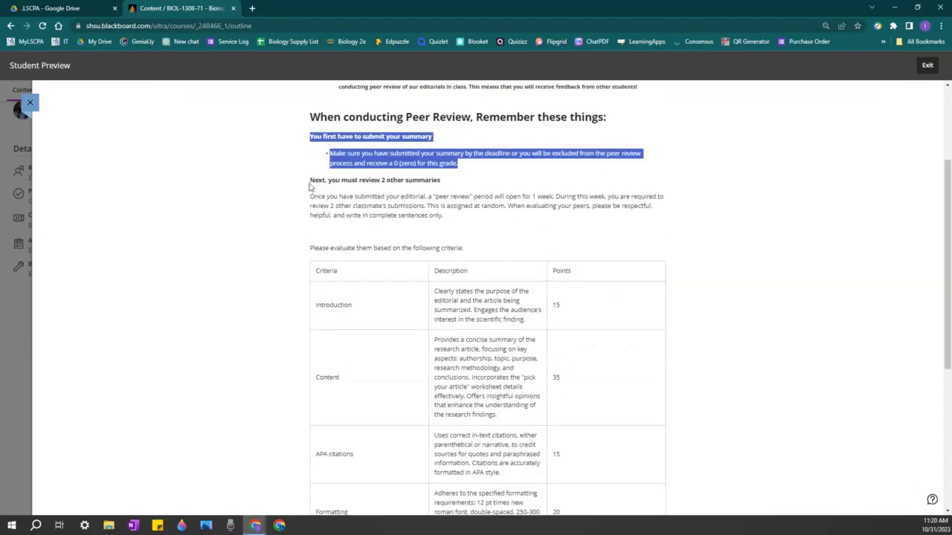
drag(313, 180, 459, 180)
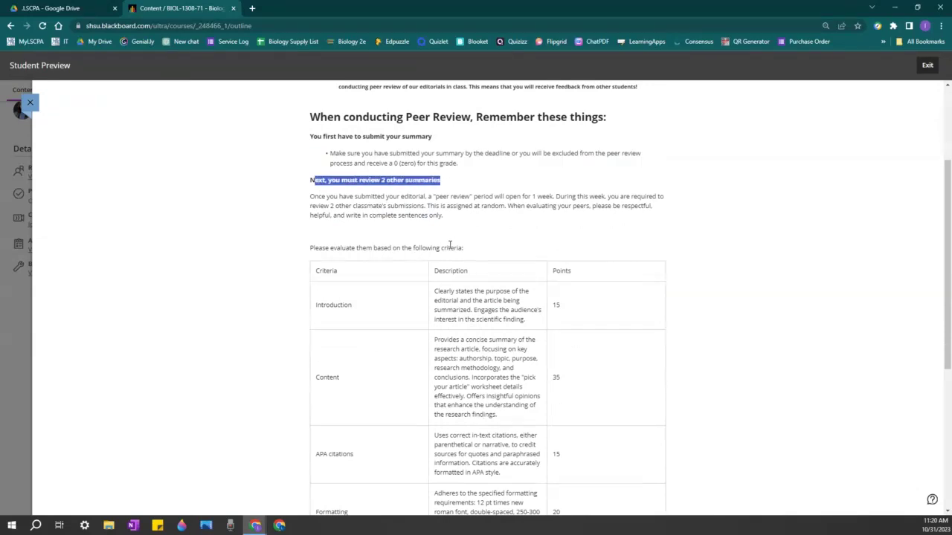
drag(431, 196, 506, 208)
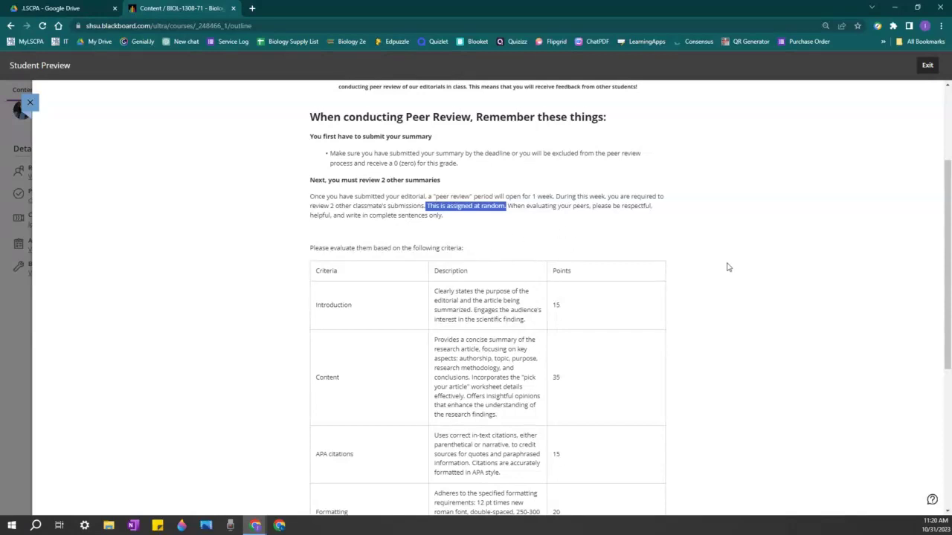
Go through the evaluation criteria table, highlighting the total points and a key phrase in each criterion's description.
scroll(714, 264, down, 3)
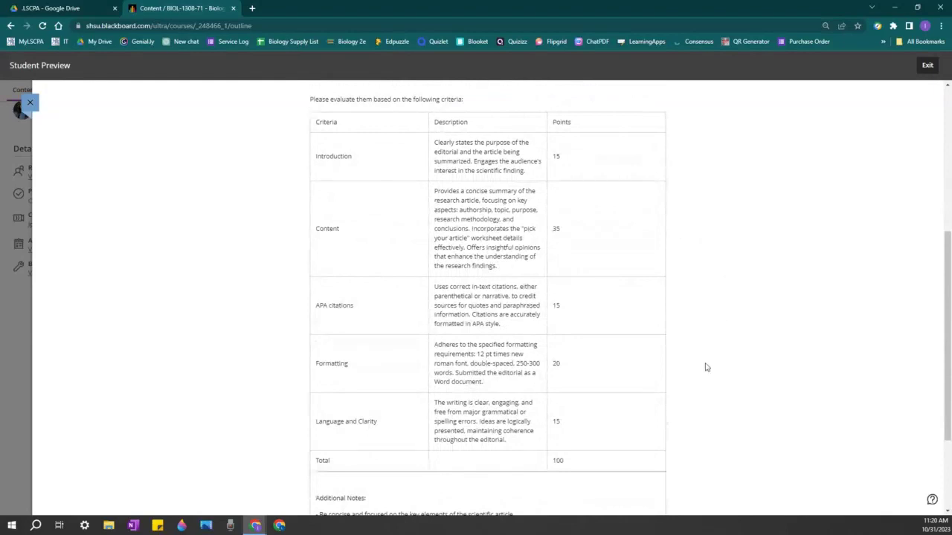
drag(570, 461, 549, 461)
drag(431, 144, 534, 144)
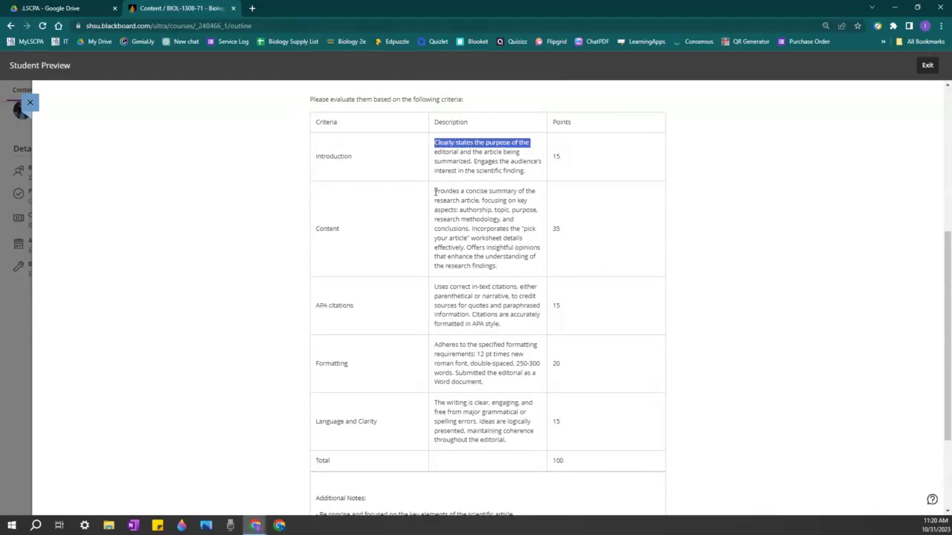
drag(435, 199, 484, 201)
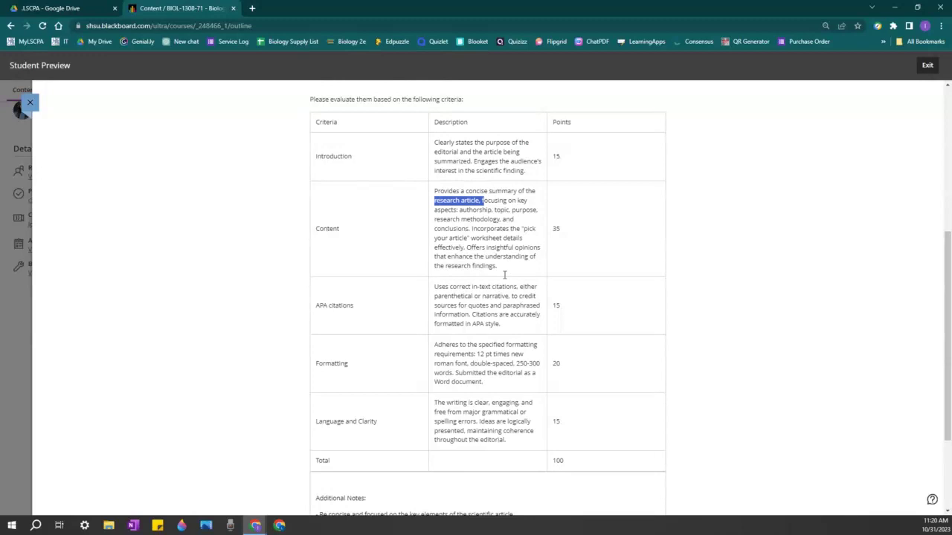
drag(435, 287, 519, 288)
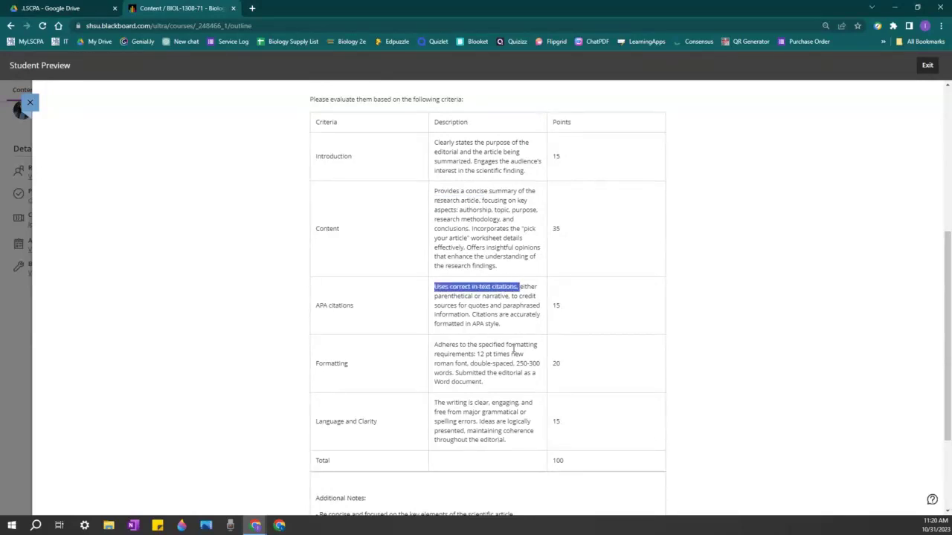
drag(513, 363, 542, 364)
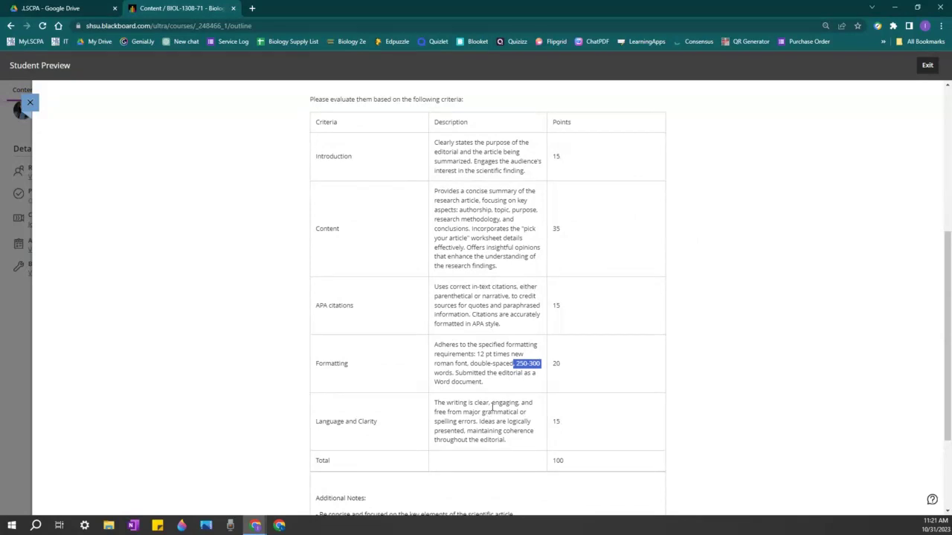
drag(491, 406, 519, 405)
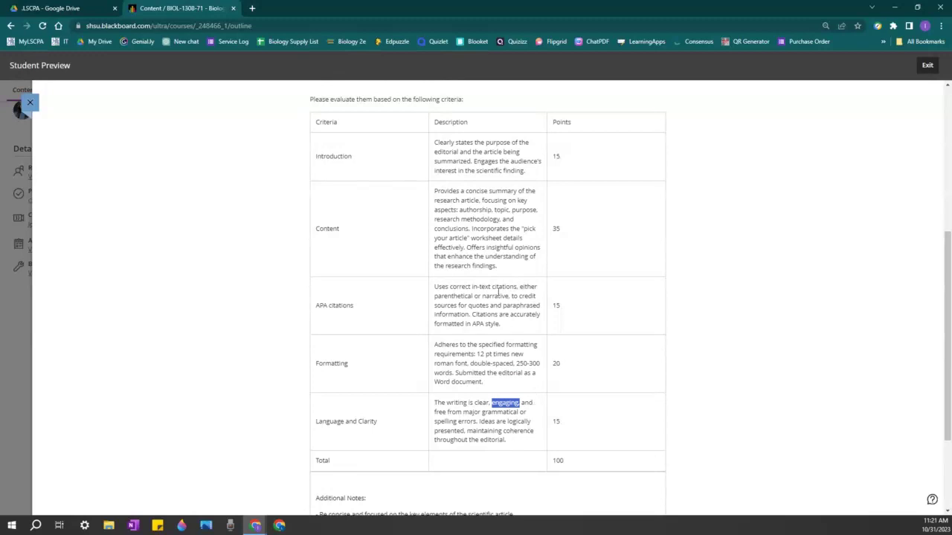
Highlight the summary, in-text citation and word-count requirements and the total points, and look over the whole rubric with its additional notes.
drag(489, 191, 527, 192)
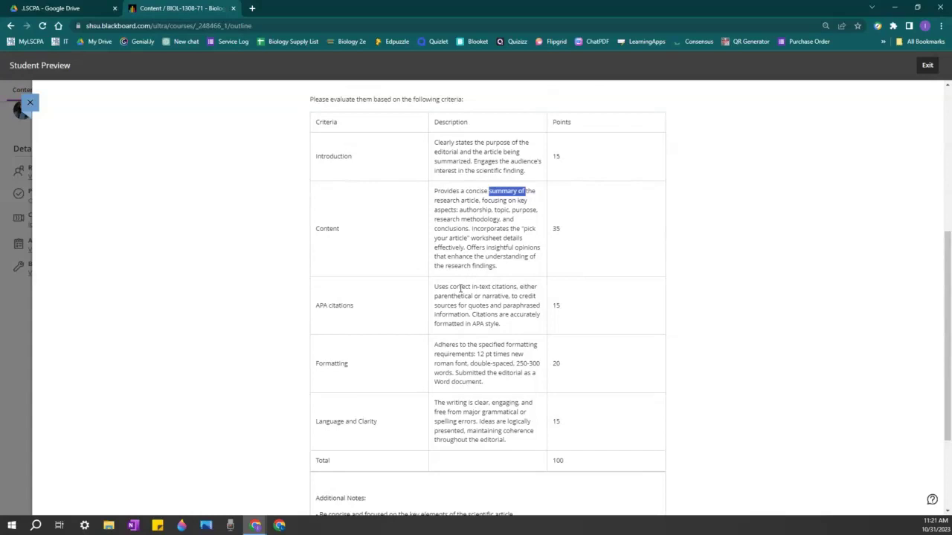
drag(460, 287, 516, 287)
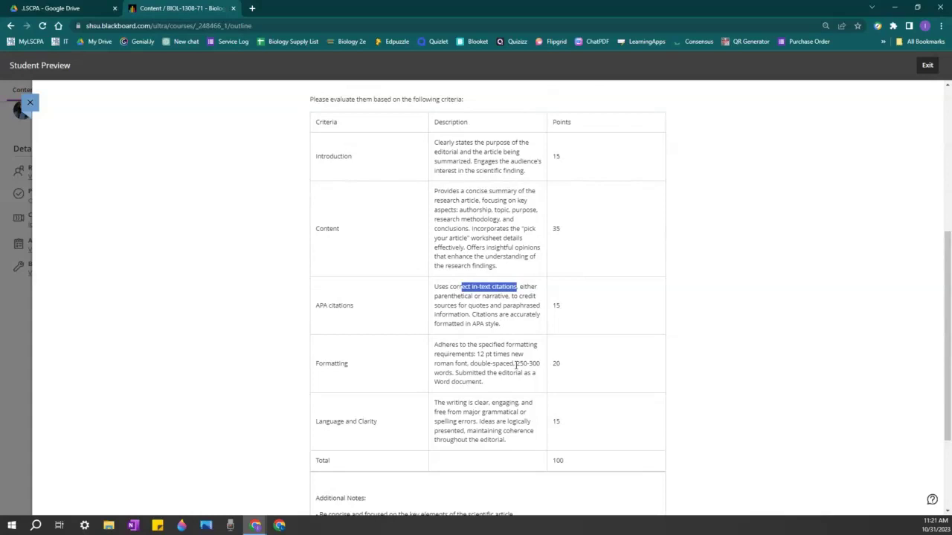
drag(515, 364, 540, 365)
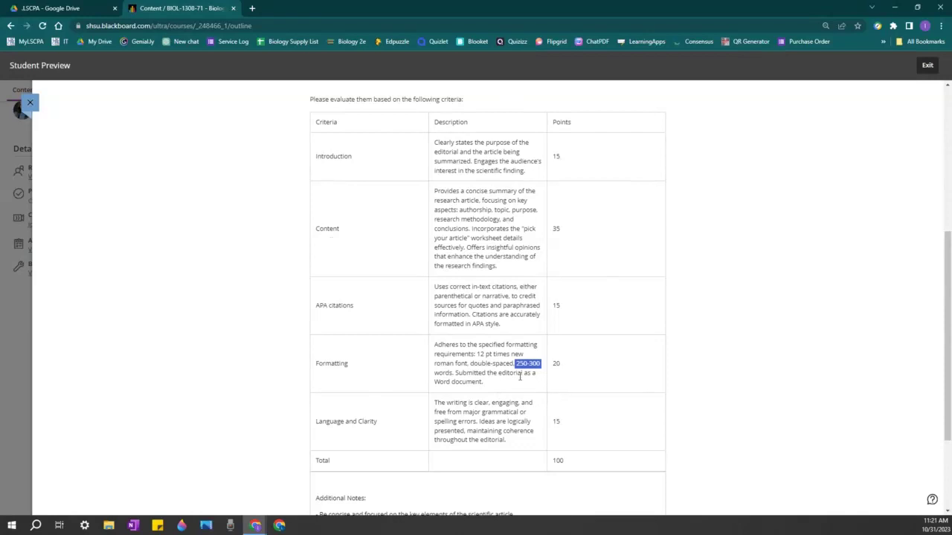
scroll(513, 372, down, 3)
drag(573, 324, 551, 324)
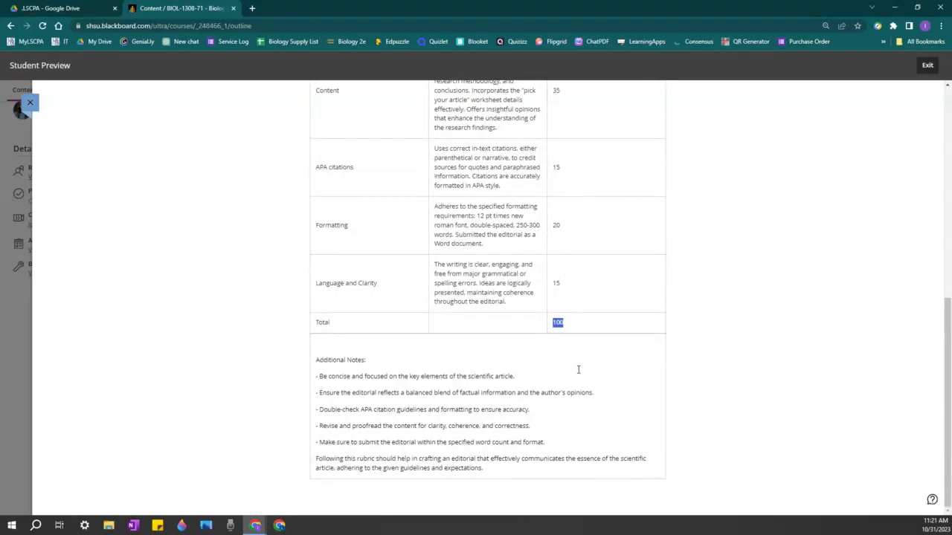
scroll(578, 370, up, 2)
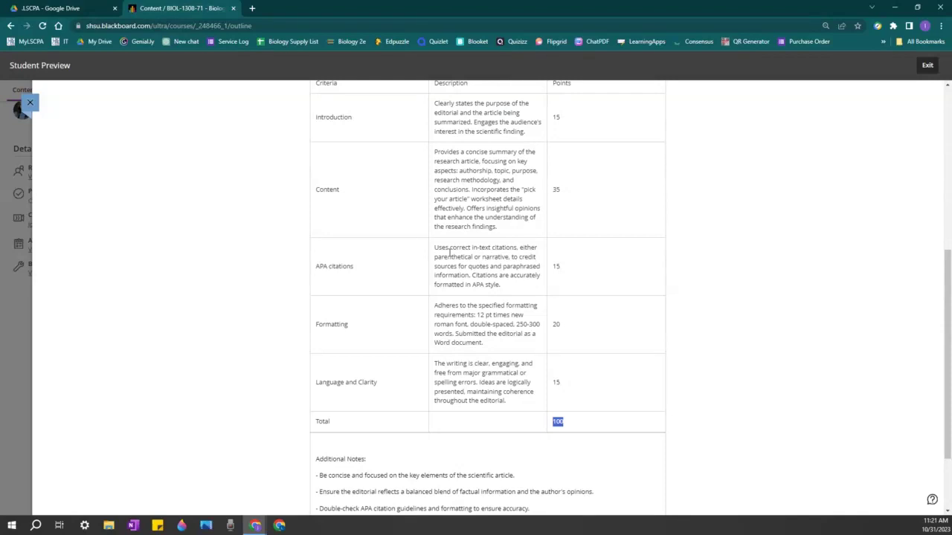
scroll(528, 336, down, 2)
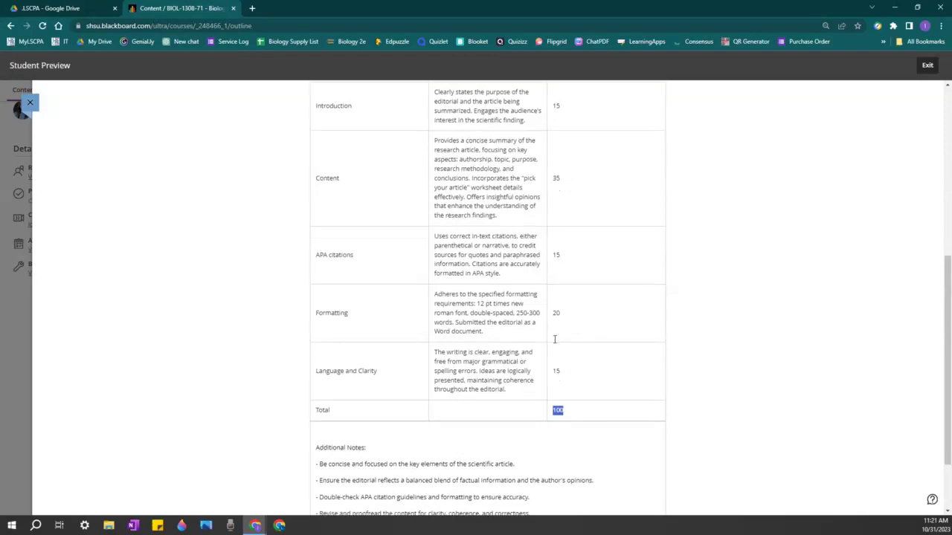
scroll(540, 442, up, 5)
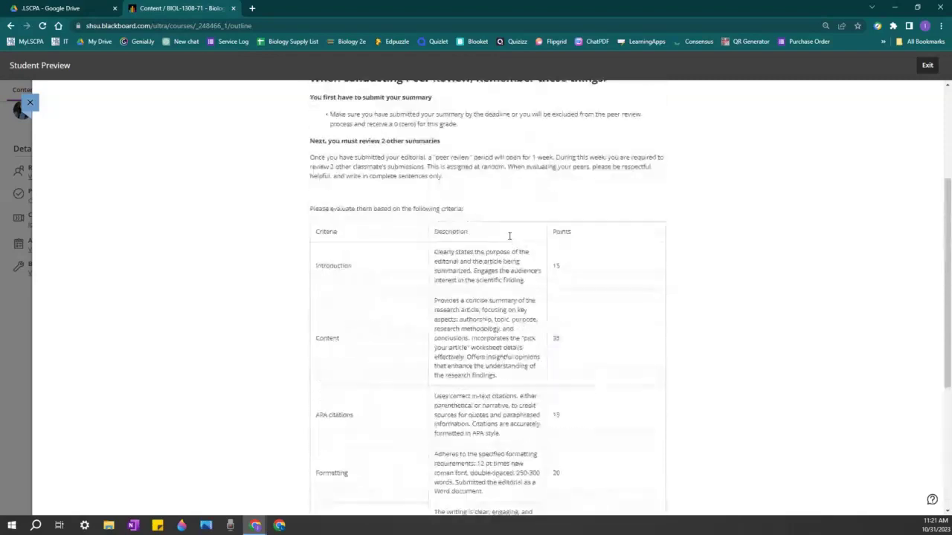
scroll(398, 297, down, 2)
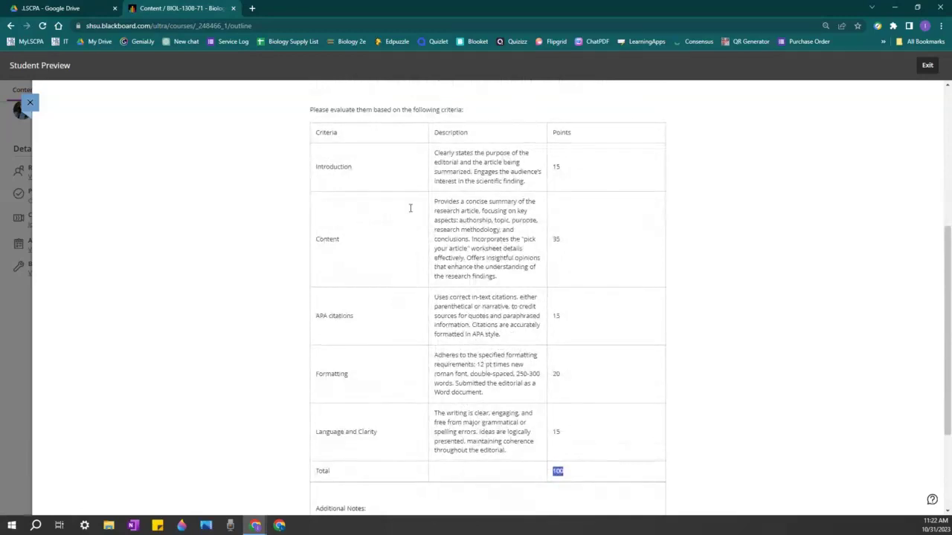
Close the peer review document and start an attempt on the Editorial assignment in Checkpoint 2.
click(29, 103)
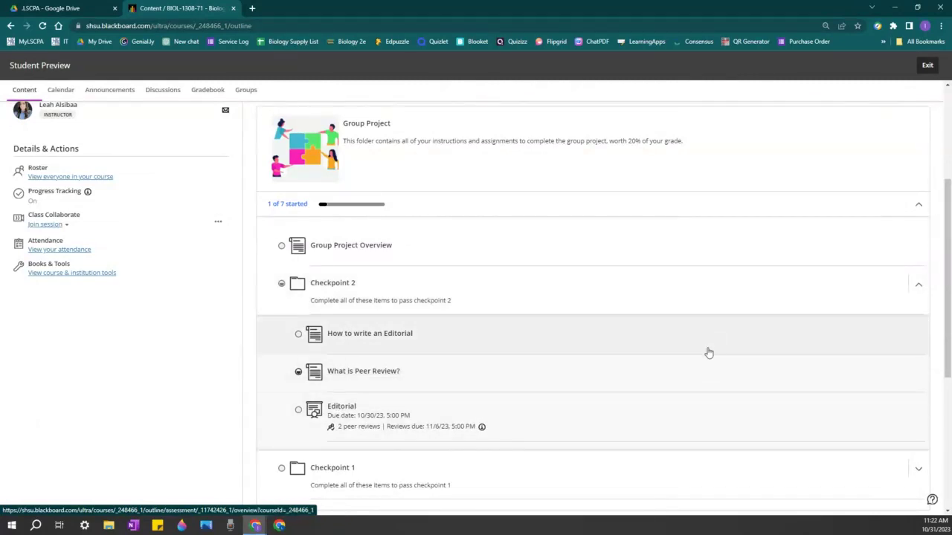
click(714, 345)
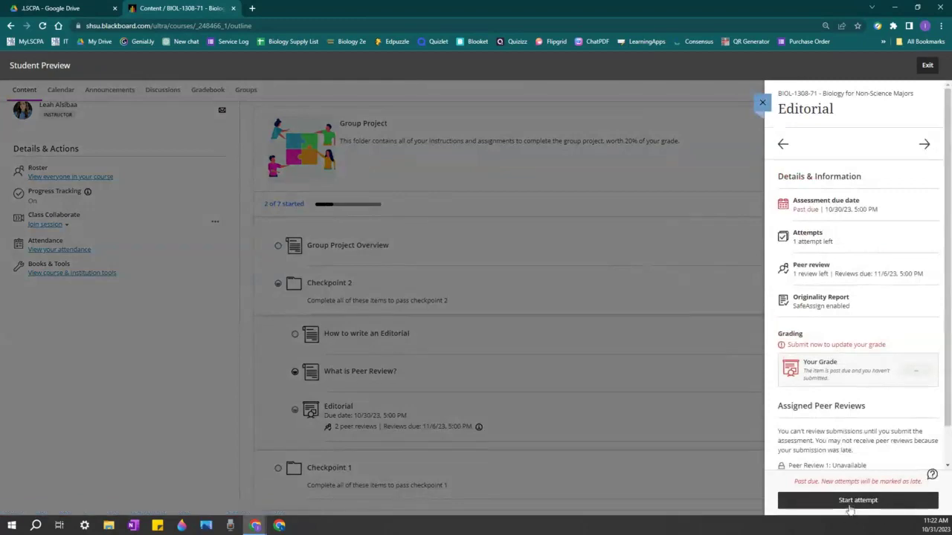
click(857, 500)
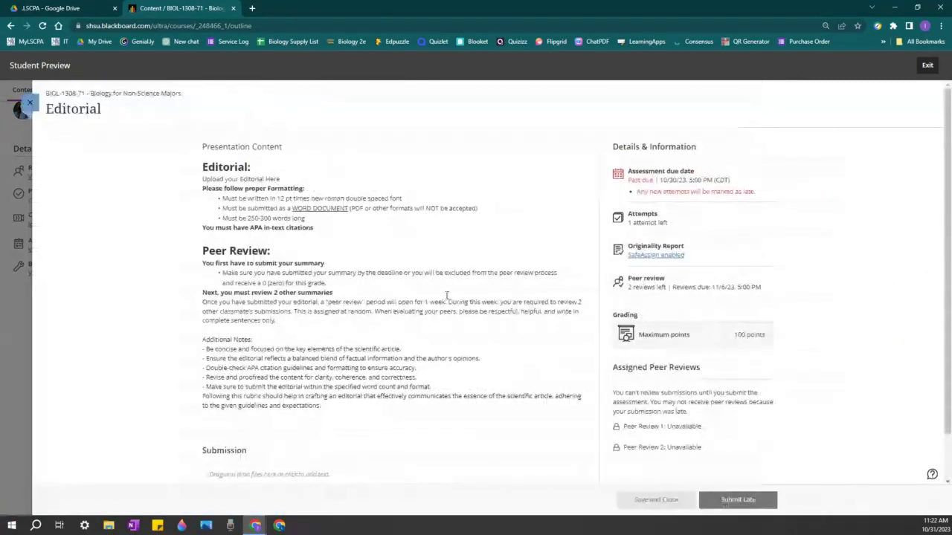
Enter "test" as the Editorial submission text and highlight the APA in-text citation and 250-300 word requirements.
scroll(344, 373, down, 1)
click(301, 432)
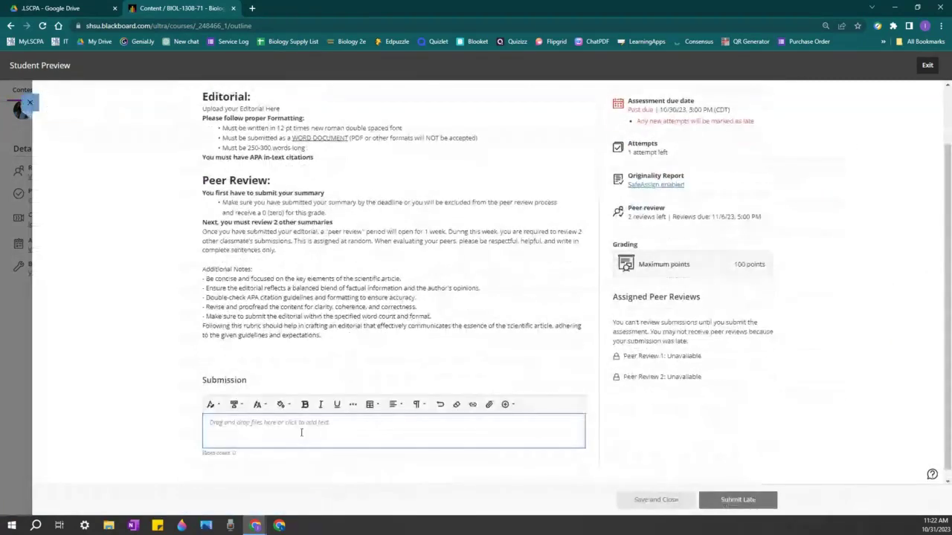
text(test)
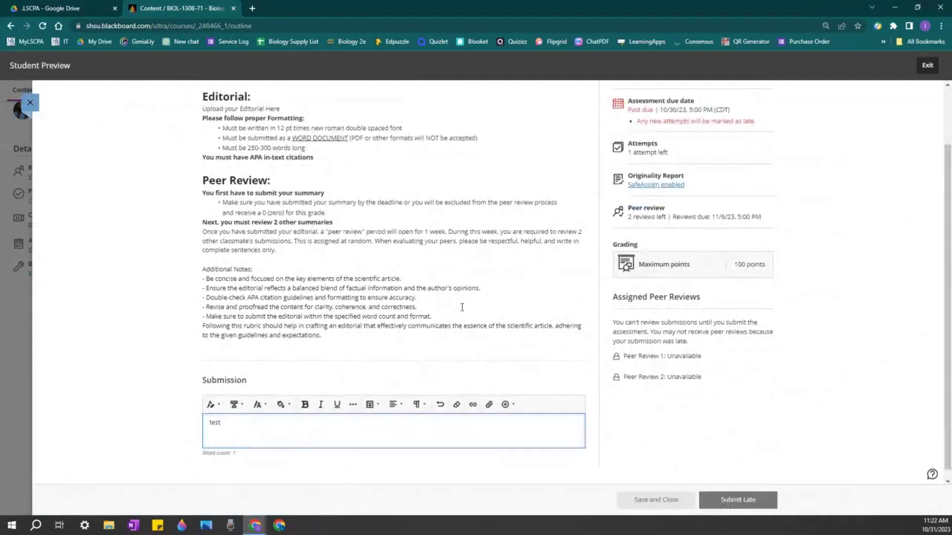
drag(203, 207, 339, 214)
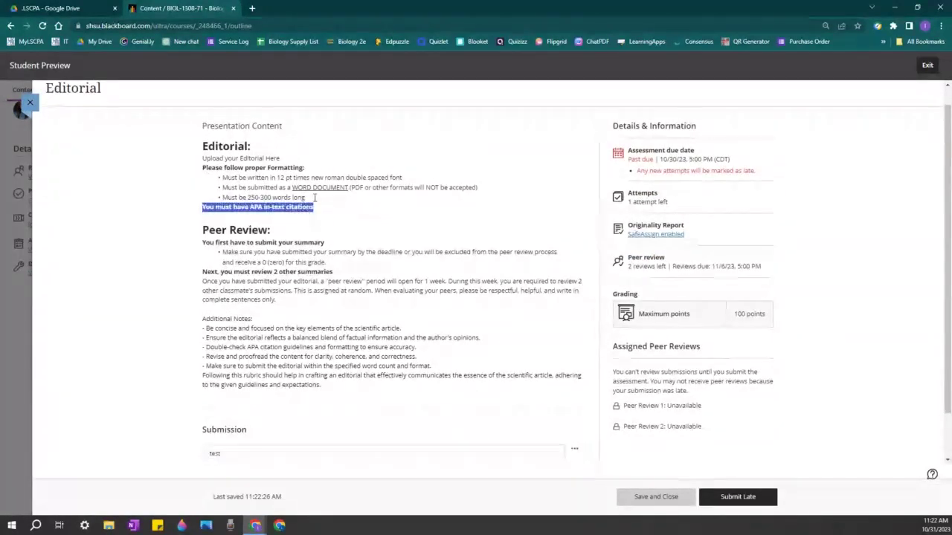
drag(238, 197, 305, 198)
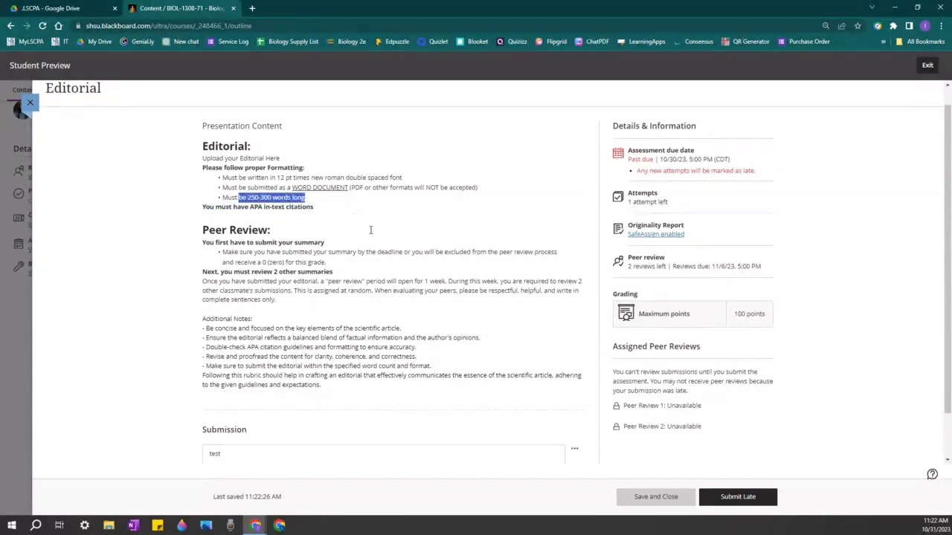
Submit the Editorial attempt late and dismiss the submission receipt without downloading it.
scroll(370, 230, down, 1)
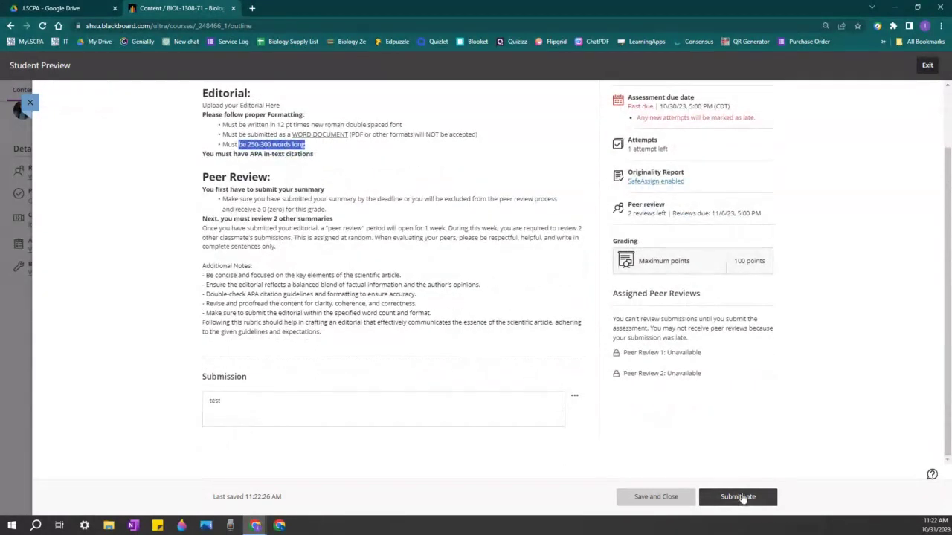
click(742, 496)
click(551, 198)
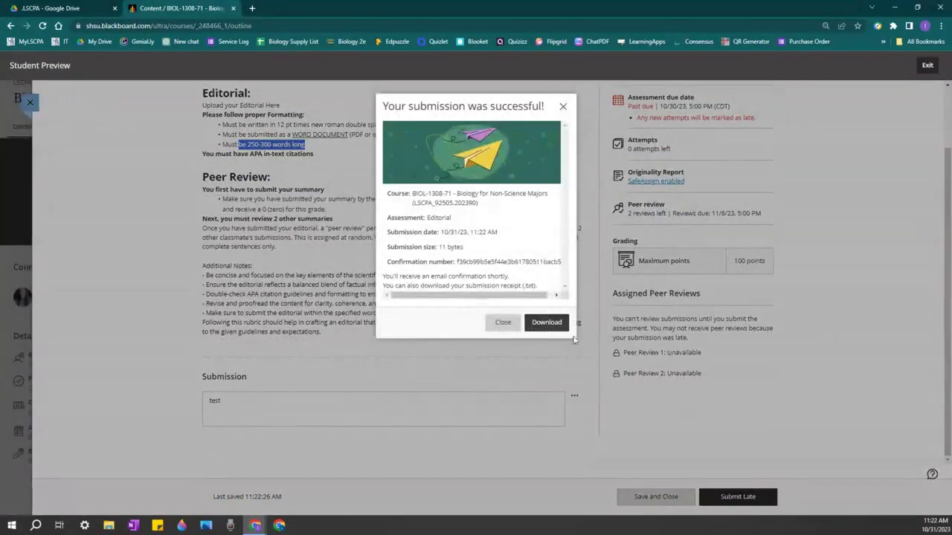
click(504, 324)
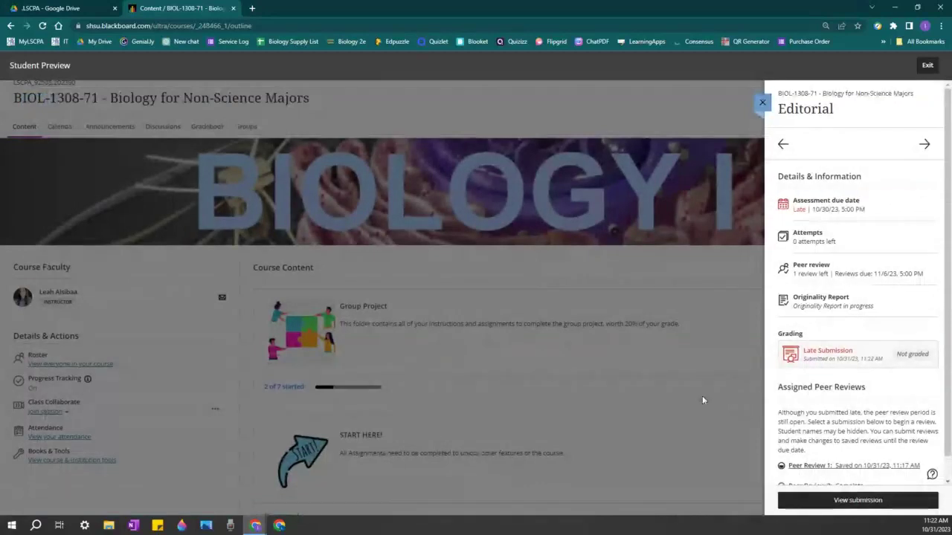
Open Peer Review 1 from the assigned peer reviews and bring the peer's submitted editorial into view.
scroll(864, 415, down, 1)
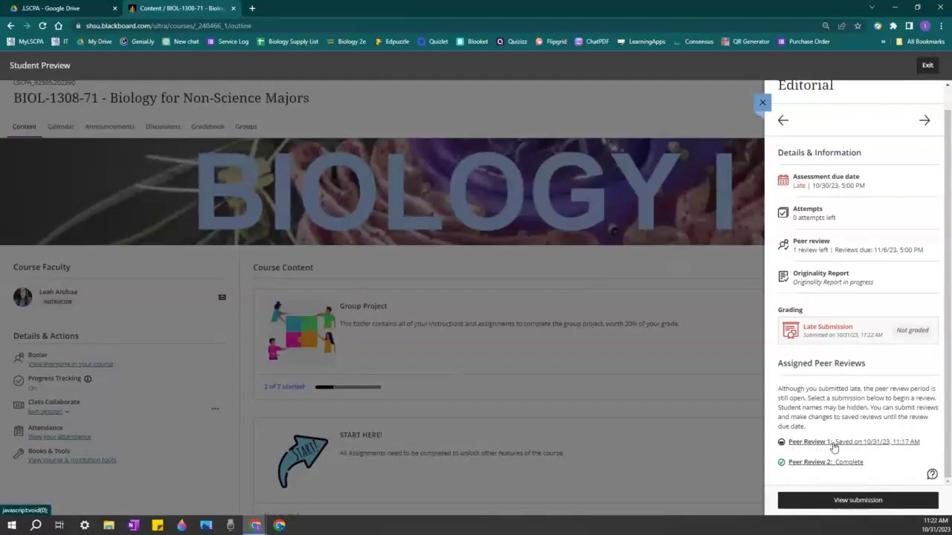
click(833, 445)
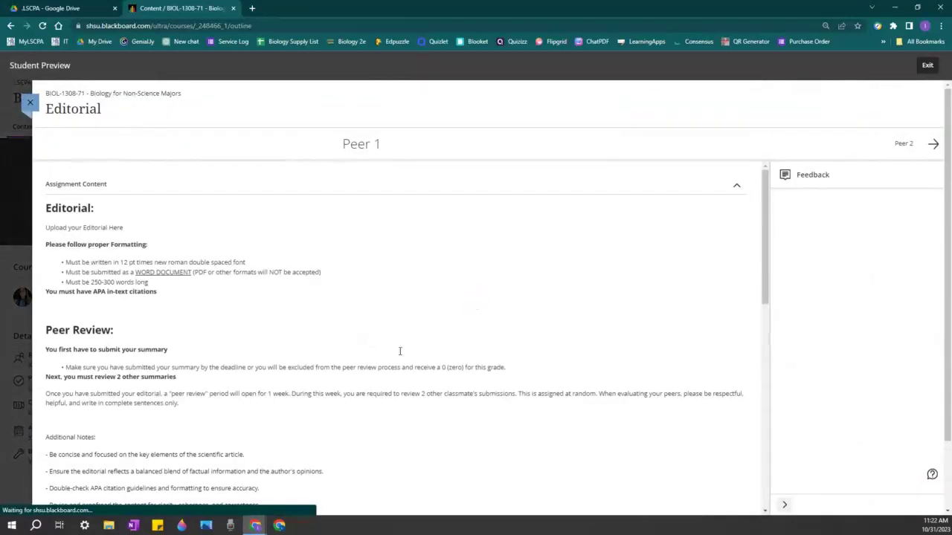
scroll(569, 287, down, 6)
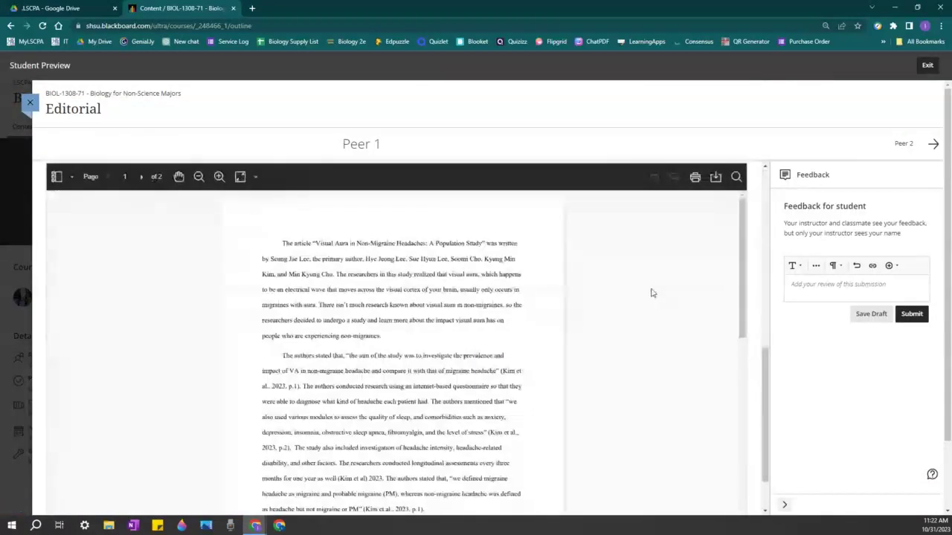
Read through Peer 1's submitted editorial, highlighting its introduction, study-description and conclusion paragraphs.
scroll(652, 293, down, 2)
scroll(278, 221, down, 3)
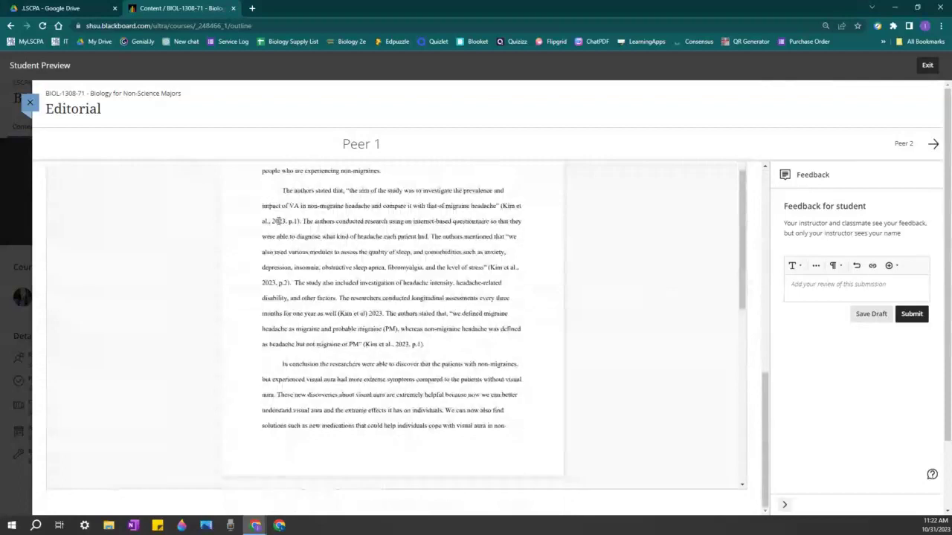
scroll(278, 221, up, 1)
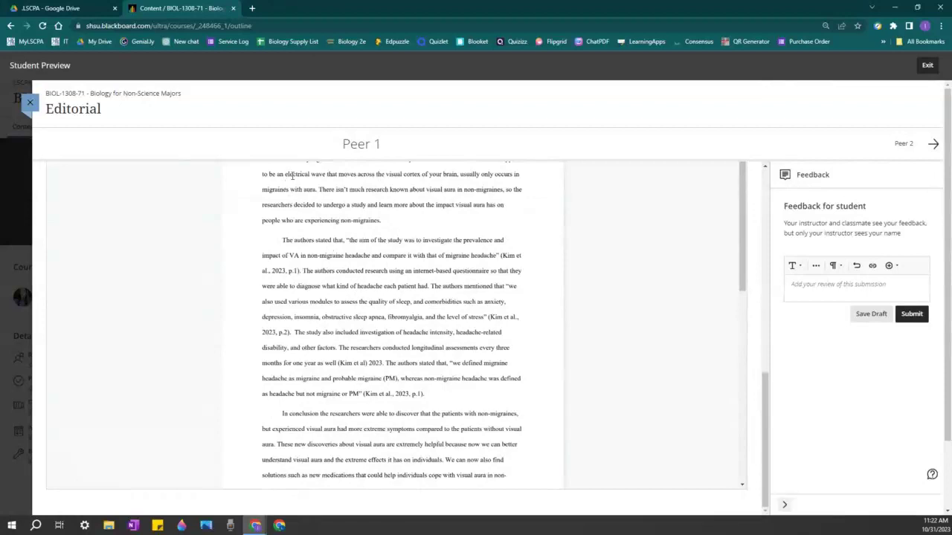
drag(296, 172, 395, 238)
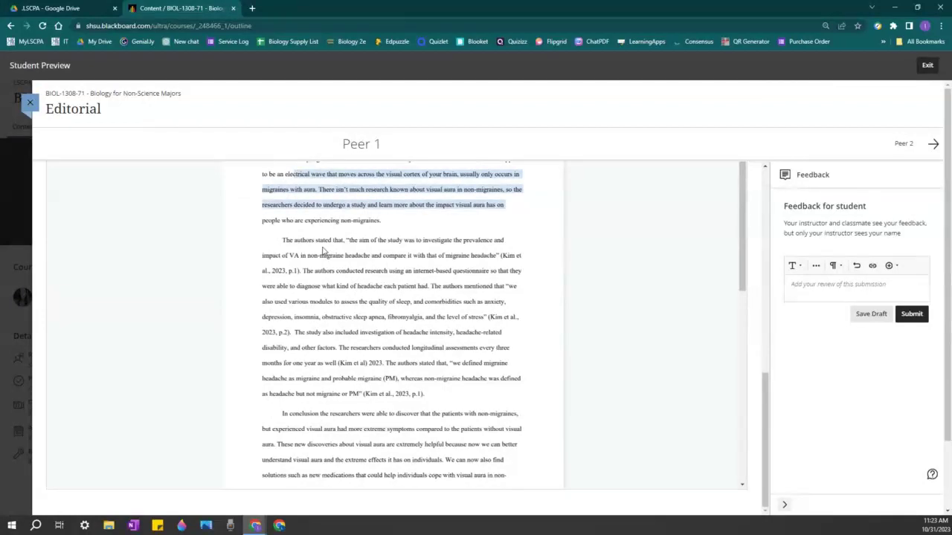
drag(283, 240, 261, 394)
drag(394, 394, 420, 396)
drag(292, 411, 481, 485)
scroll(467, 413, up, 1)
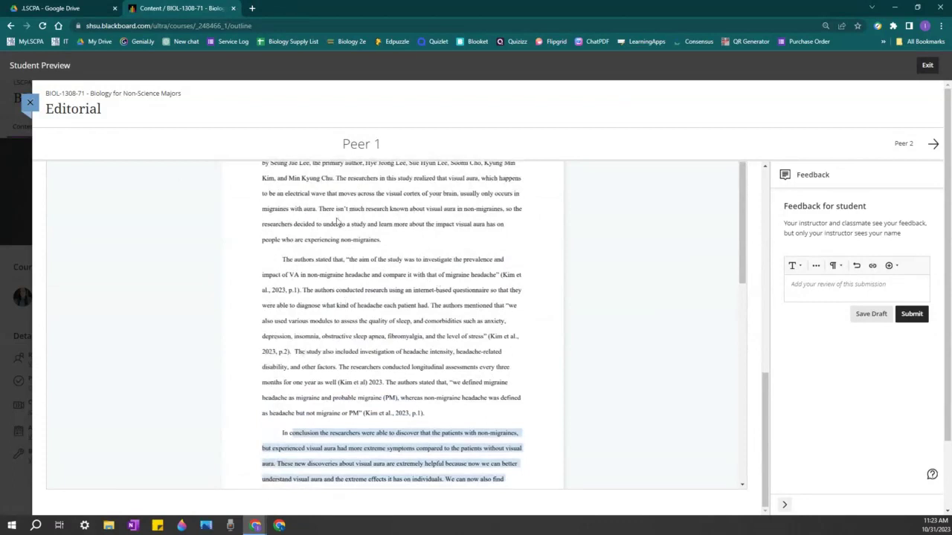
Enter "80" and, below it, "at least 4 complete sentence critiquing work" as the Peer 1 feedback and submit the review.
click(818, 295)
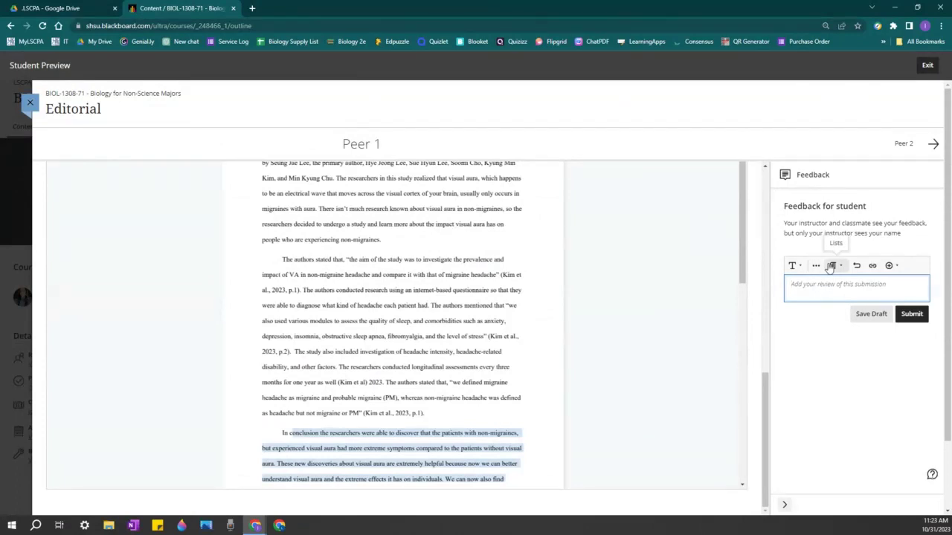
text(80)
key(Return)
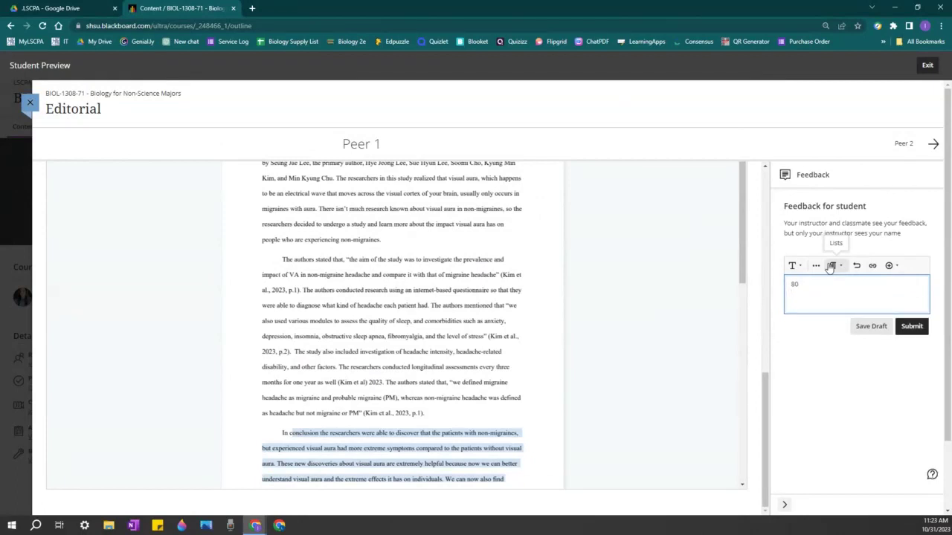
text(at least 4 complete senten)
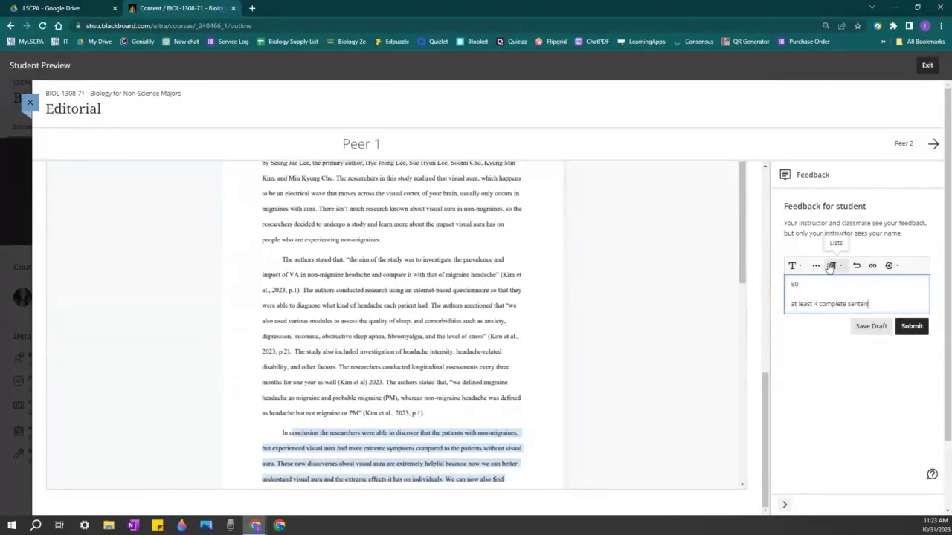
text(ce crit)
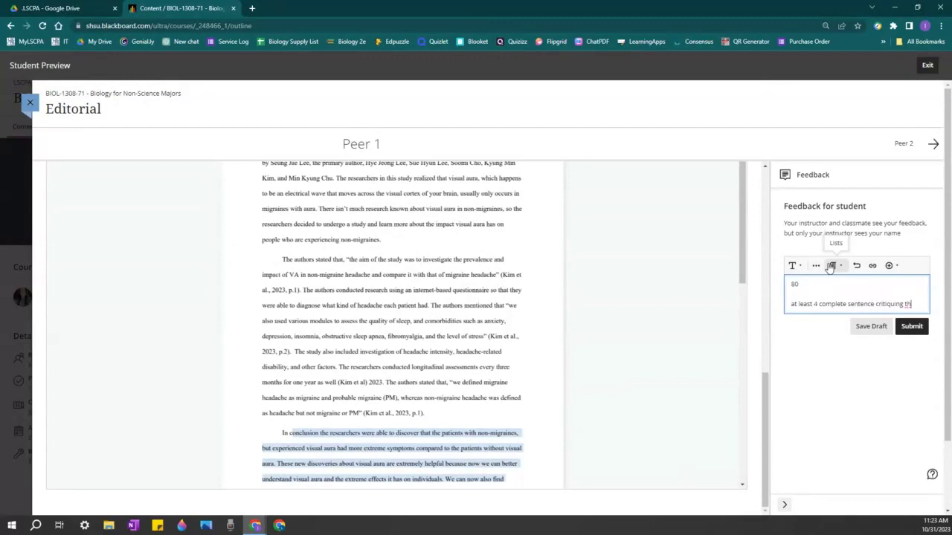
text(iquing work)
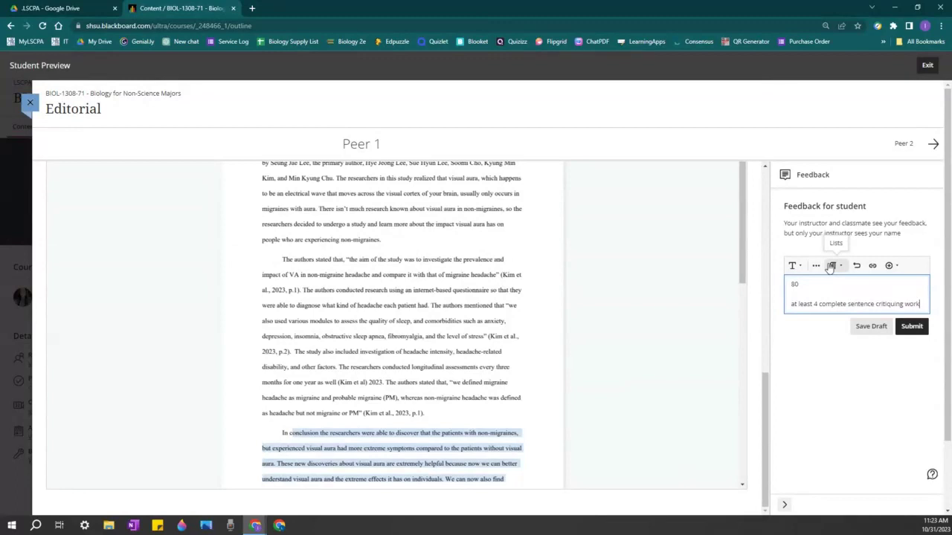
click(912, 327)
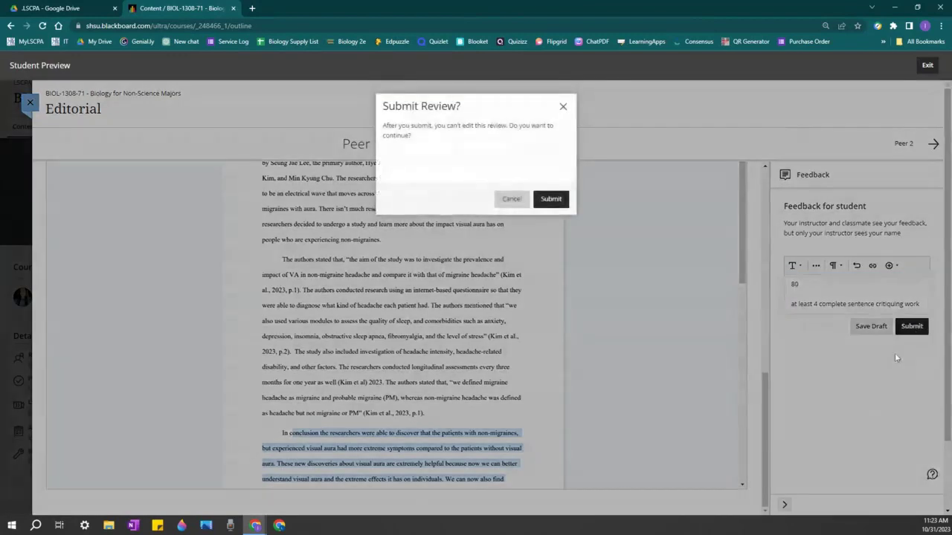
click(550, 199)
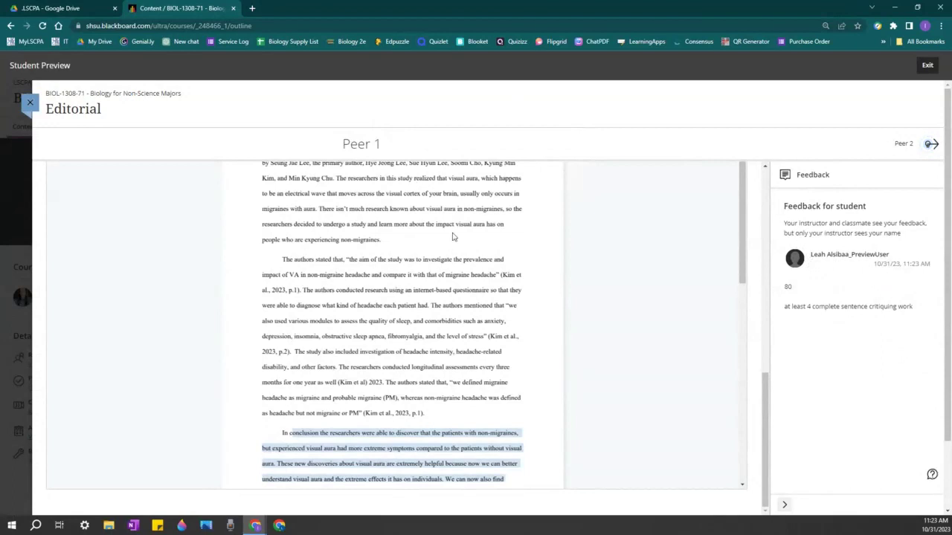
Go to the Peer 2 review, highlight its "Add your review of this submission" prompt, and close the peer reviews.
click(905, 145)
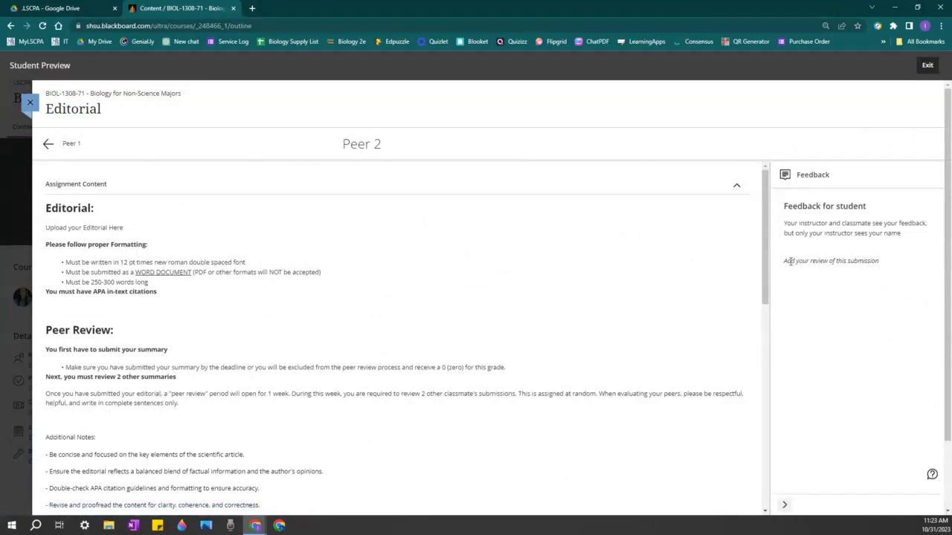
drag(787, 261, 900, 266)
click(894, 278)
click(31, 102)
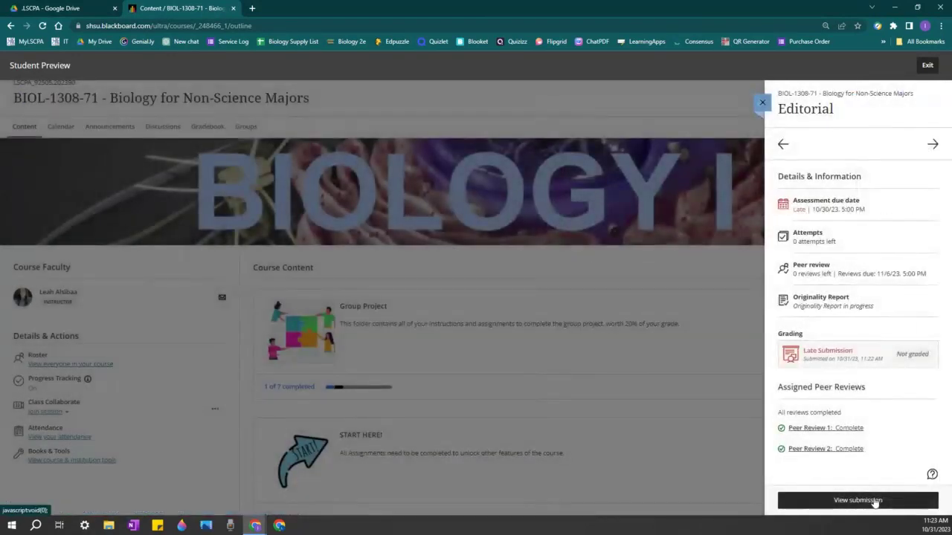
View the submitted Editorial attempt and highlight the feedback from peers section.
click(875, 502)
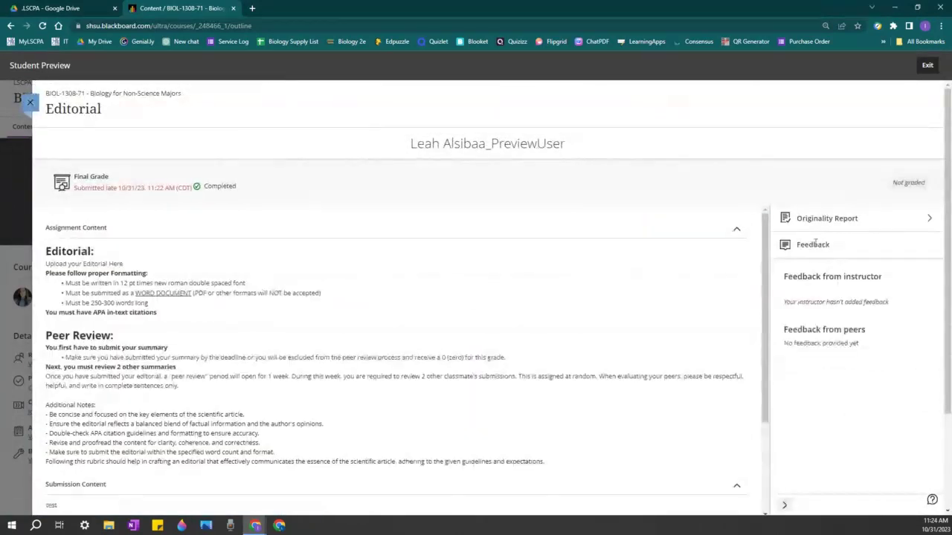
drag(788, 329, 880, 360)
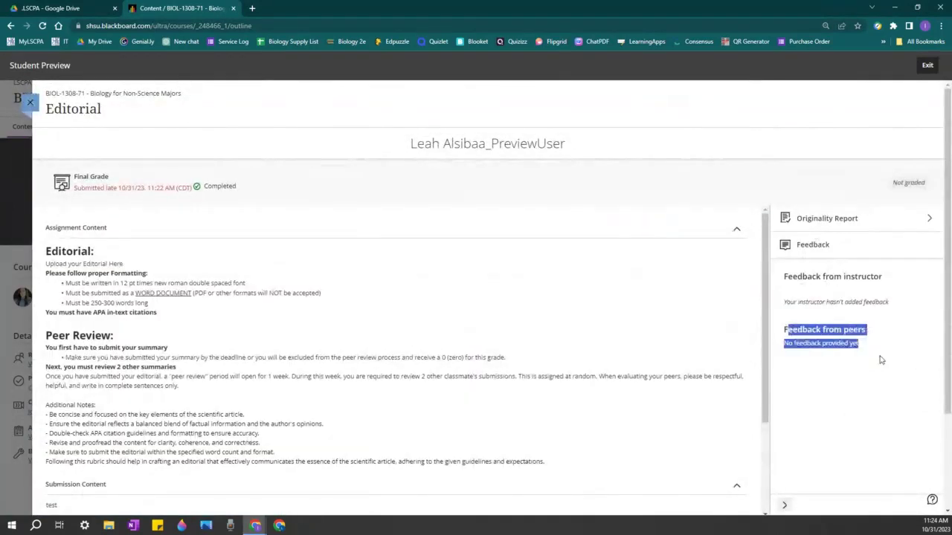
click(873, 344)
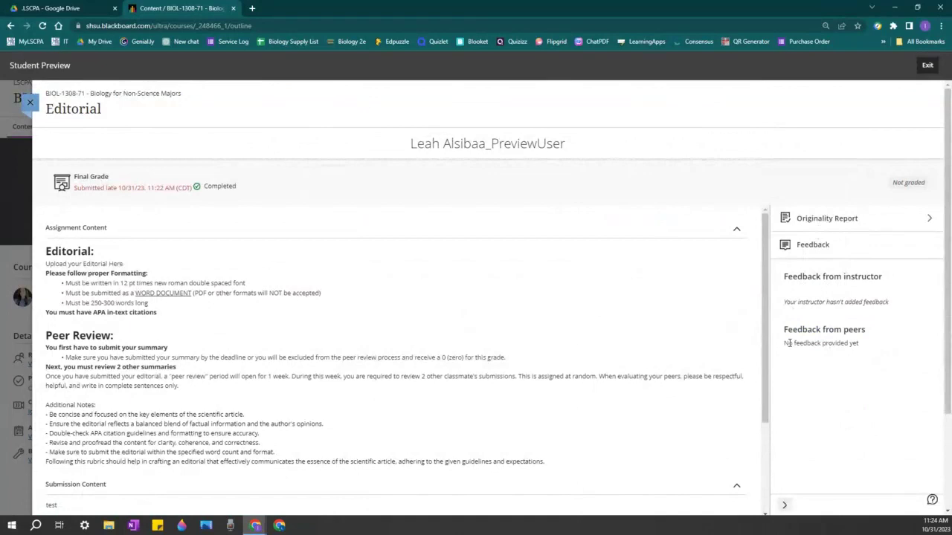
drag(783, 343, 888, 353)
Highlight the "test" text in the submission content and close the Editorial submission.
scroll(773, 361, down, 2)
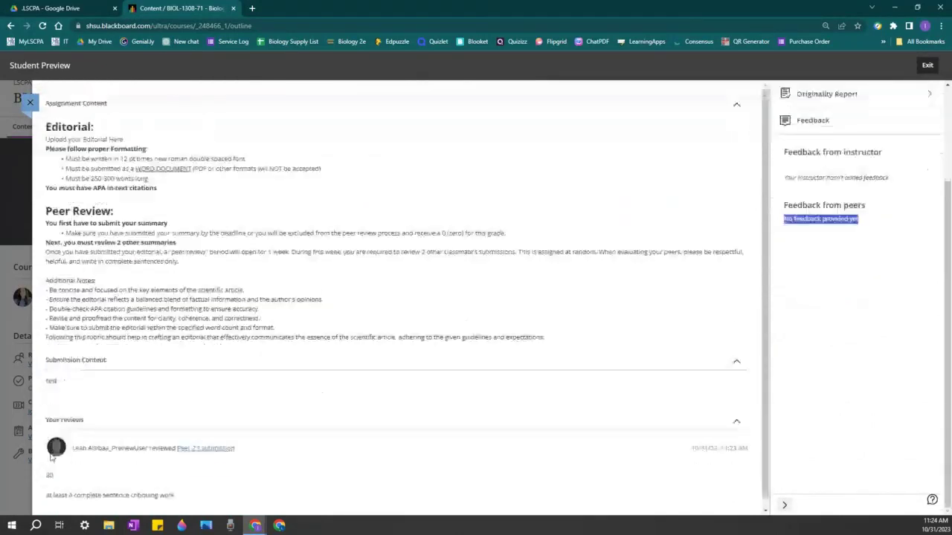
click(54, 383)
double_click(54, 383)
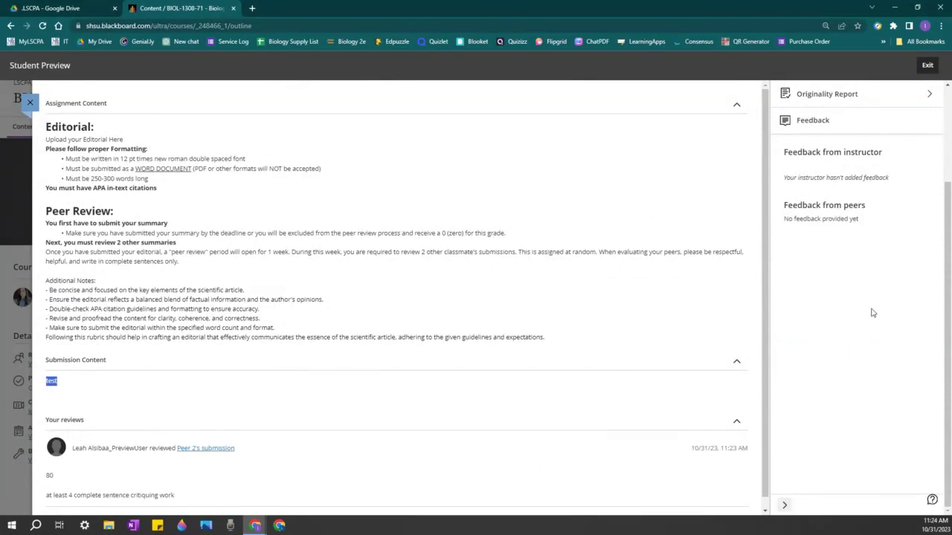
scroll(873, 313, up, 2)
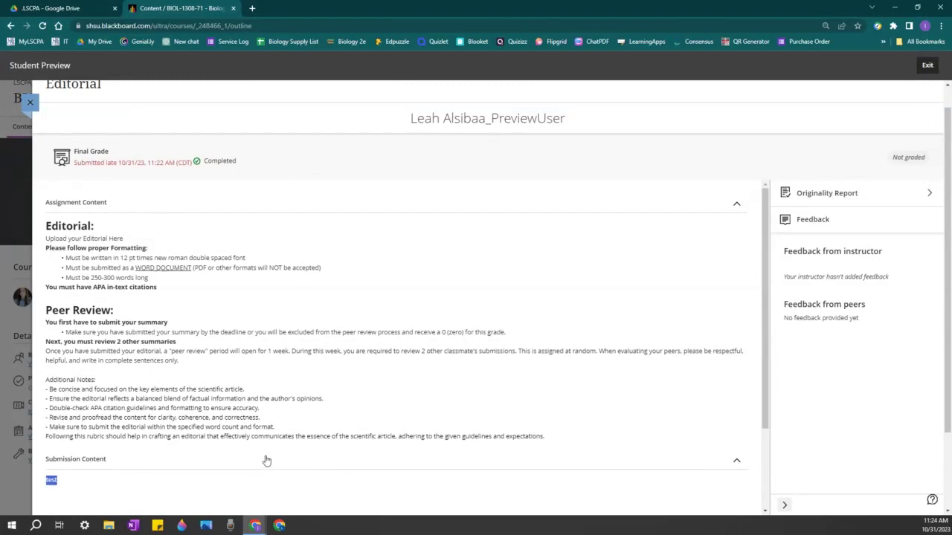
click(37, 108)
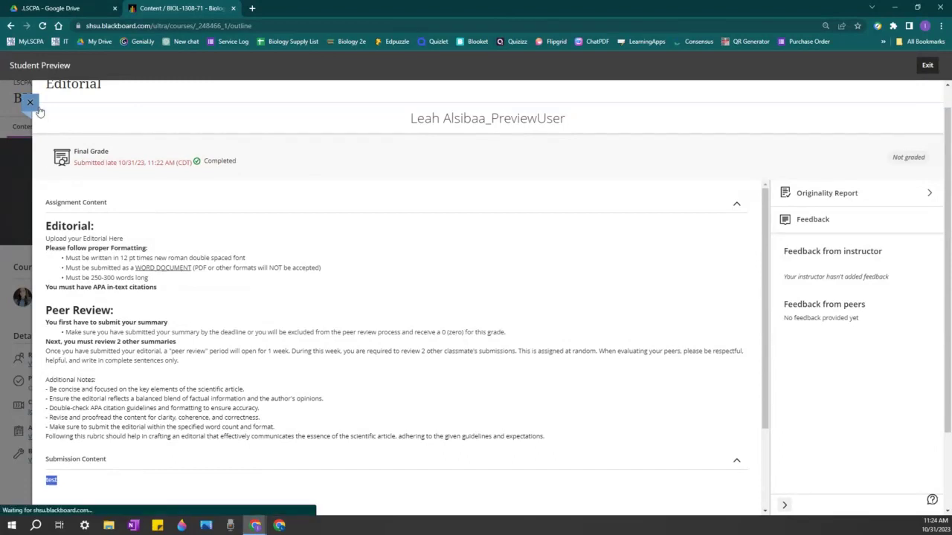